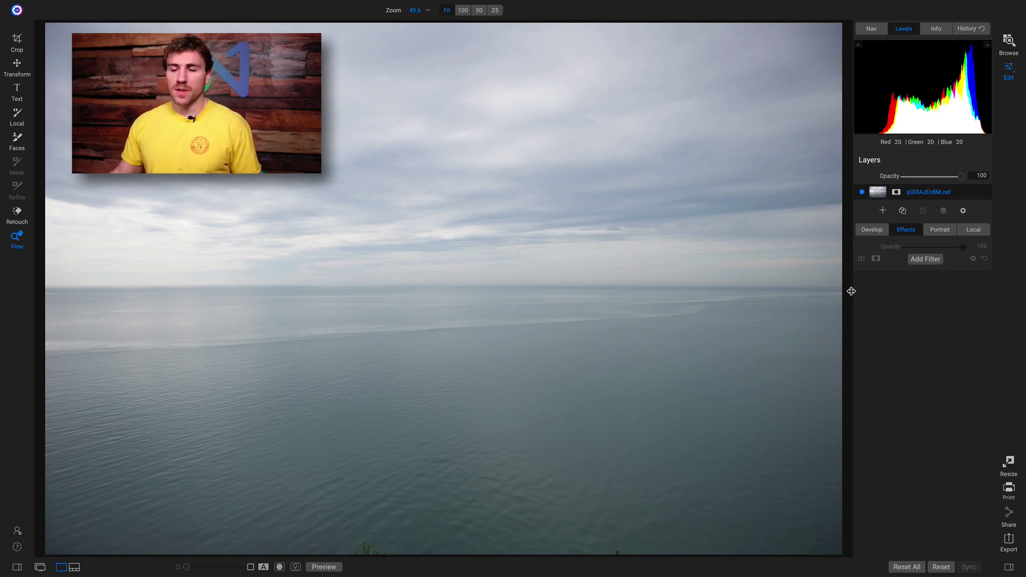
Compare the edited seascape against the unedited original, then restore the edited preview
click(867, 230)
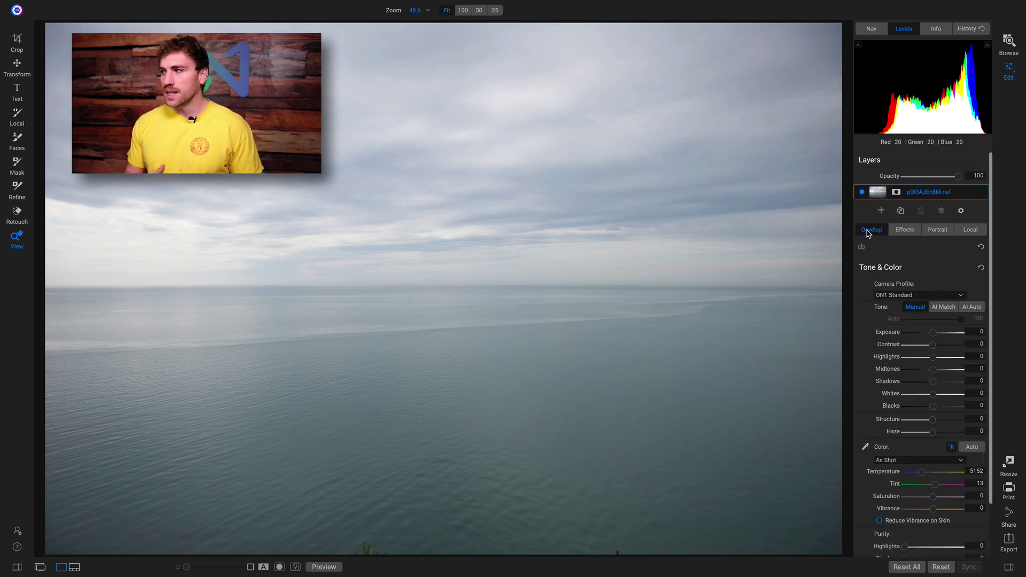
key(backslash)
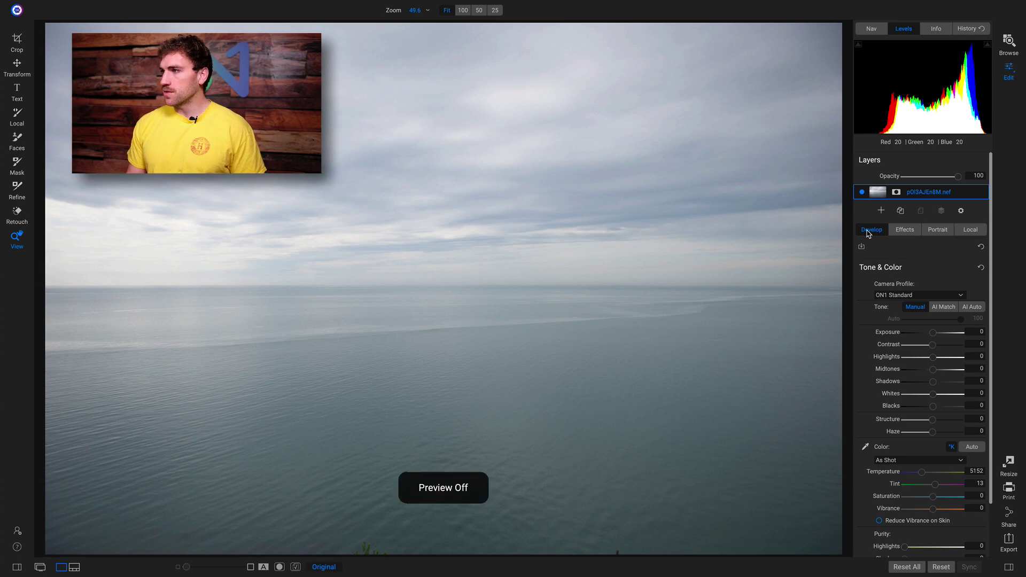
key(backslash)
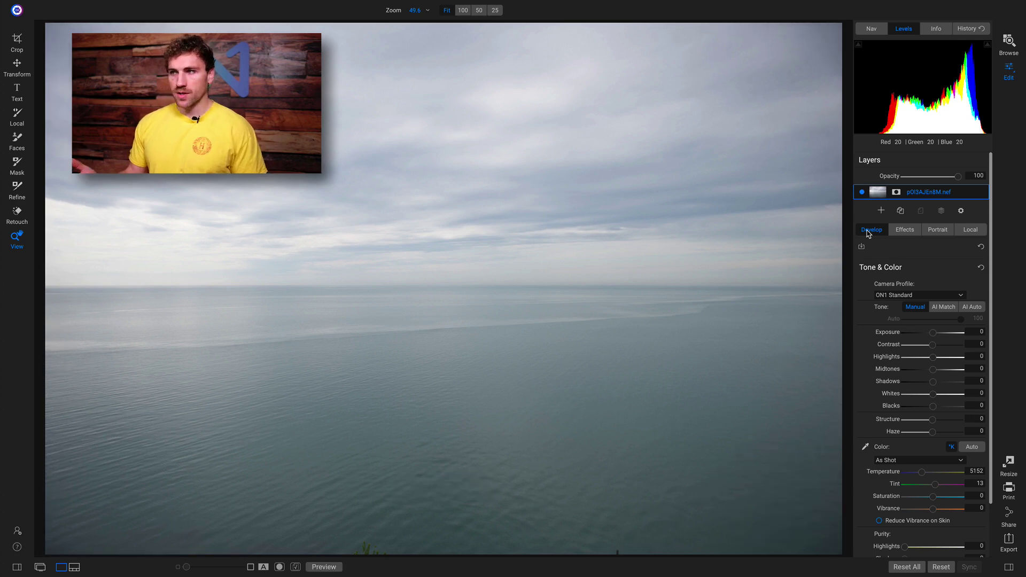
Add a Curves filter to the seascape from the Effects tab's Filters browser
click(904, 234)
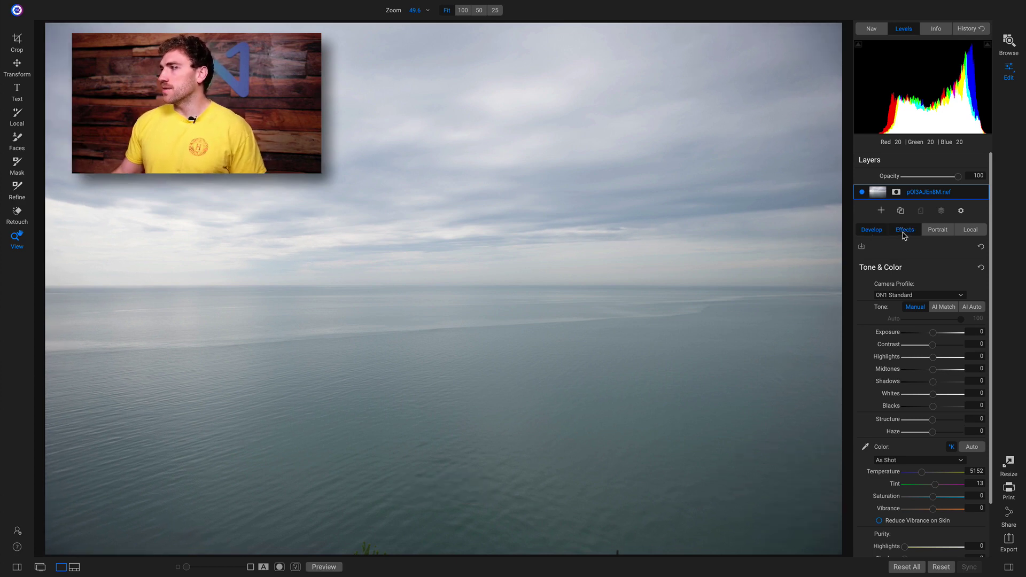
click(927, 260)
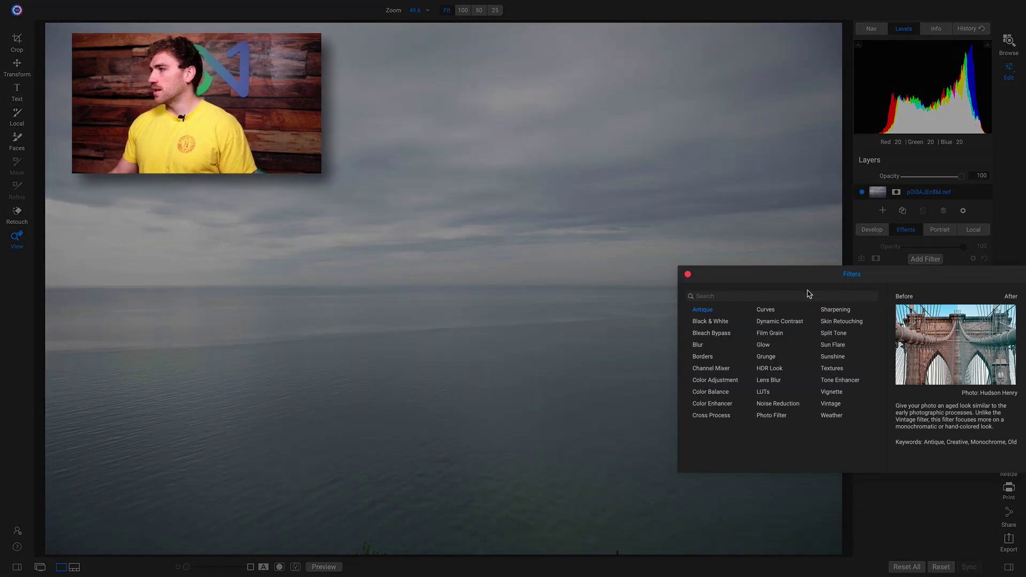
click(765, 310)
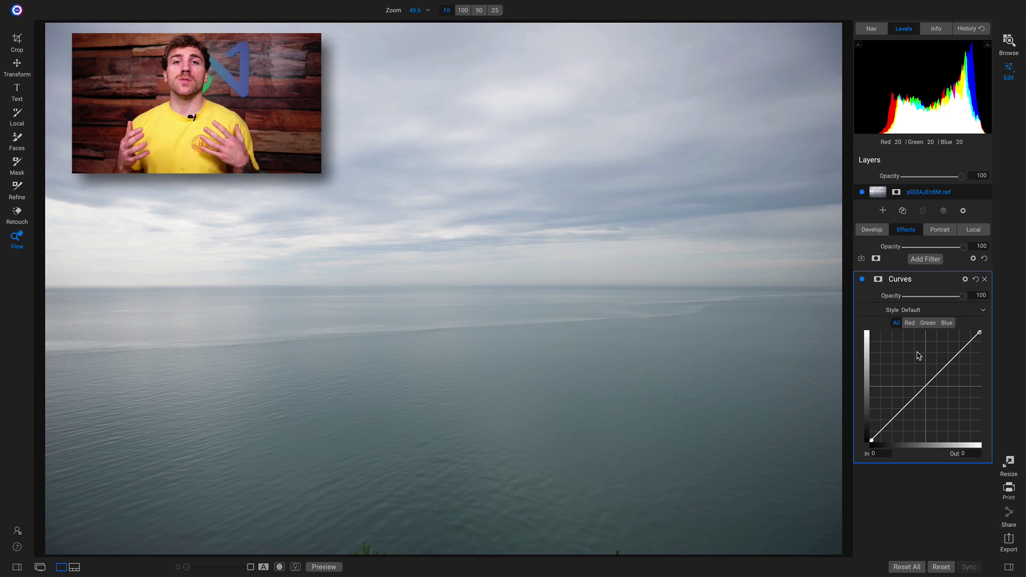
Set the Curves filter's blend mode to Multiply and inspect the darkening at 100% zoom
click(965, 280)
click(929, 321)
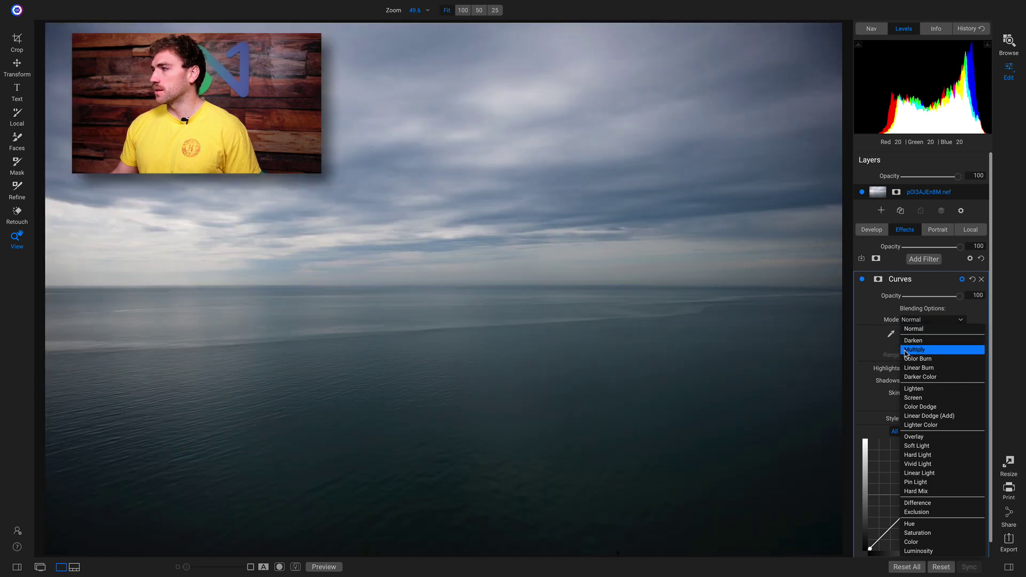
click(906, 350)
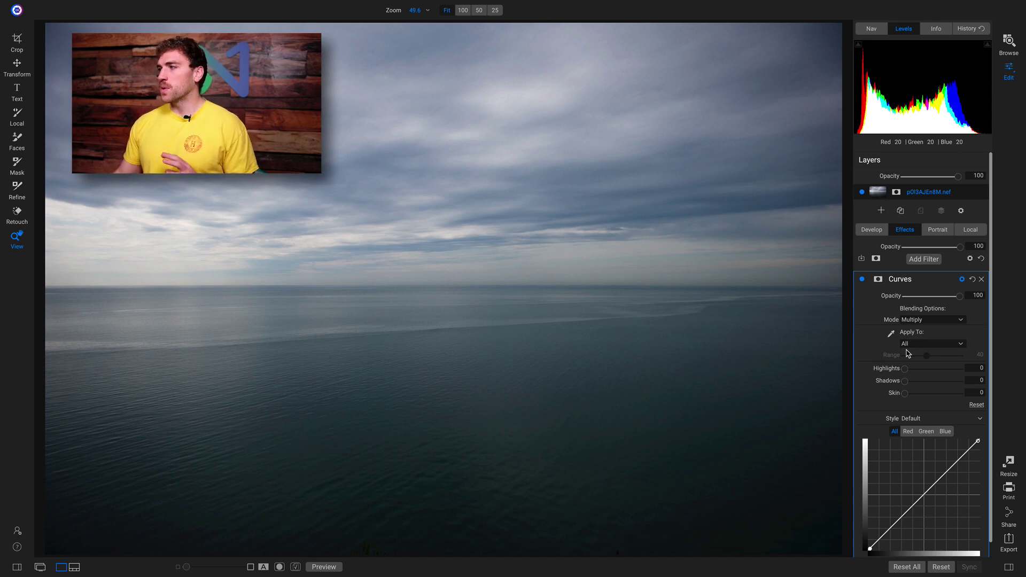
click(234, 282)
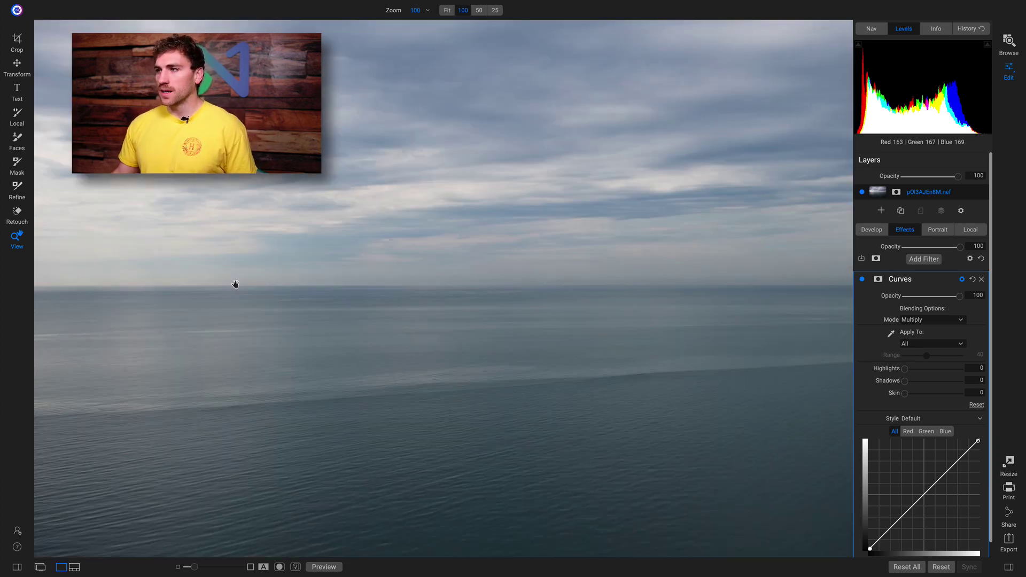
drag(234, 284, 385, 226)
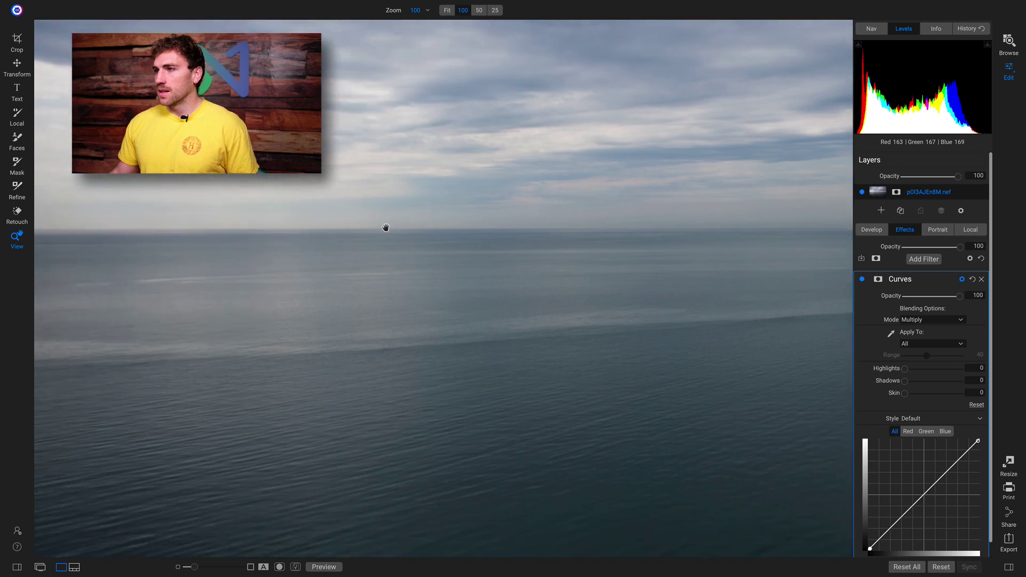
click(514, 276)
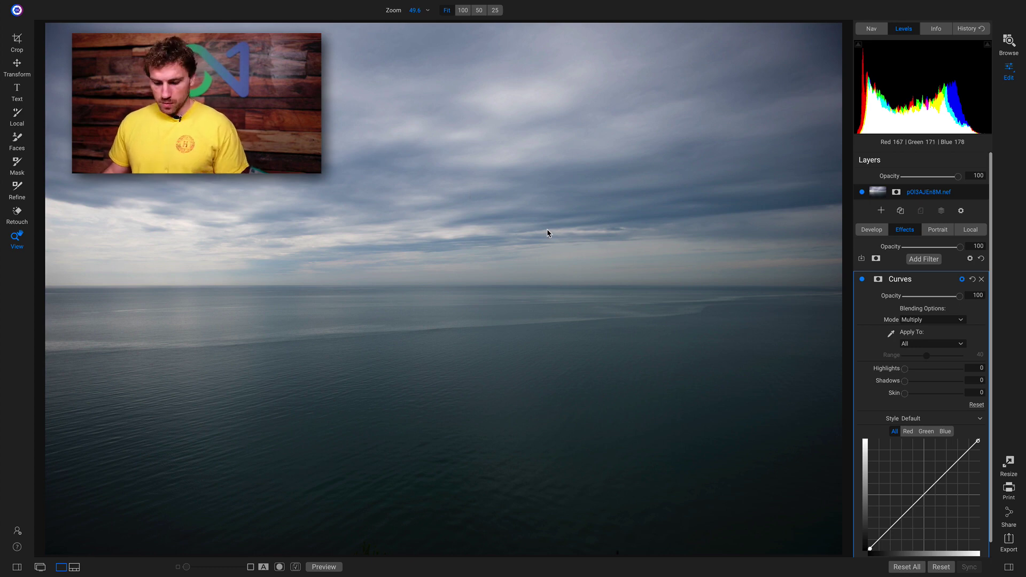
Mask the Curves filter with a Linear Bottom gradient on the horizon, widening its soft transition
key(b)
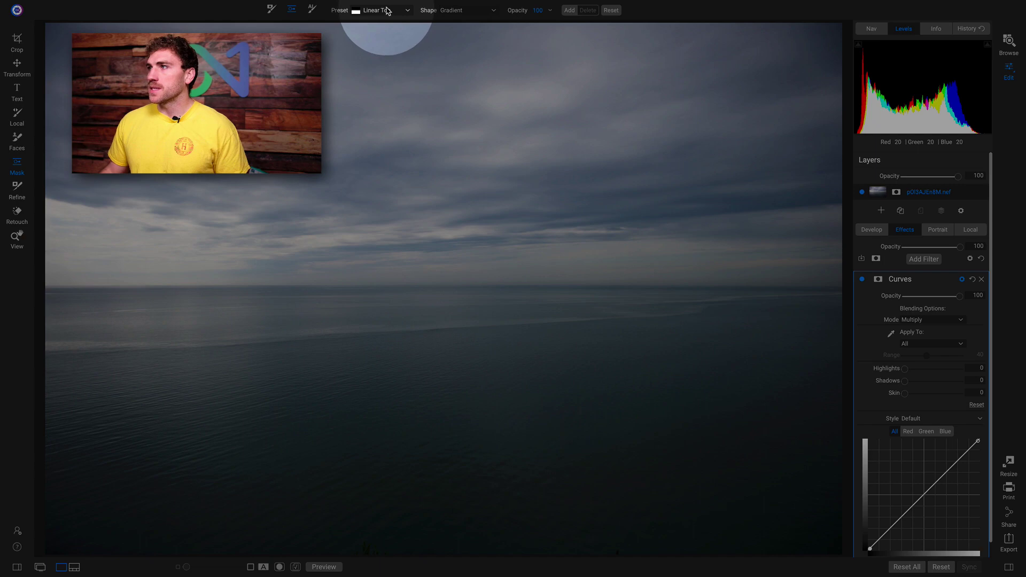
click(387, 11)
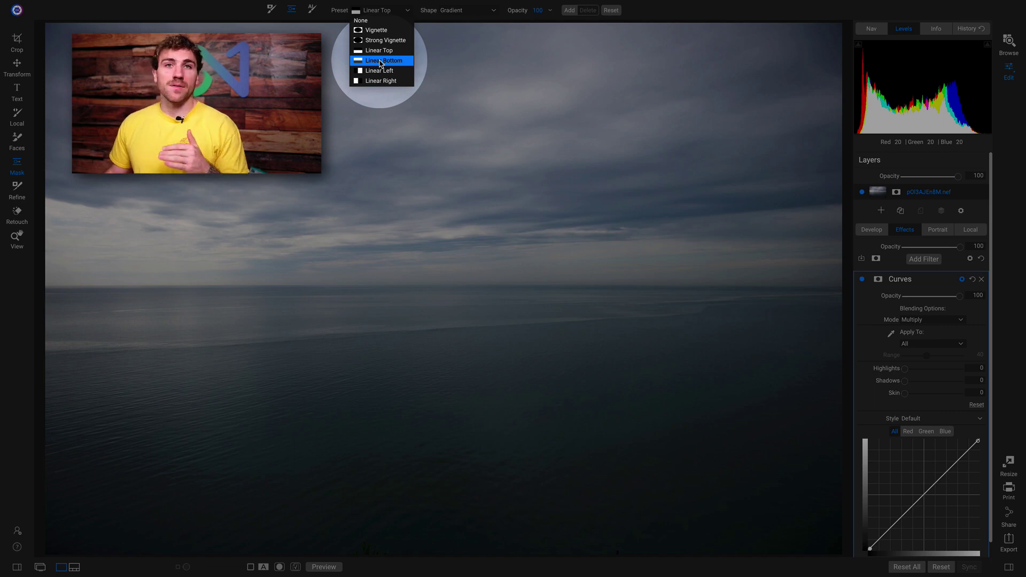
click(381, 61)
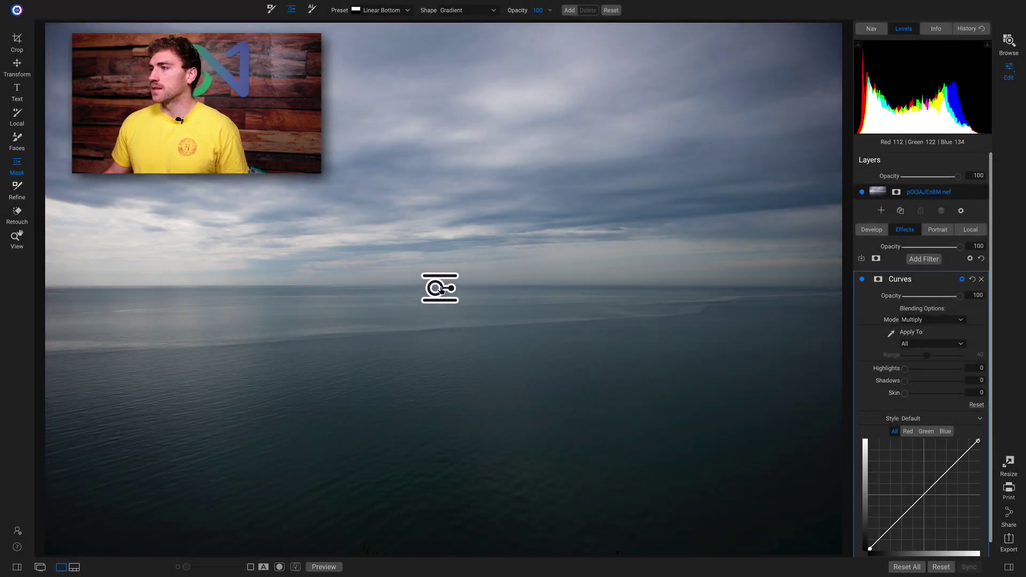
click(439, 288)
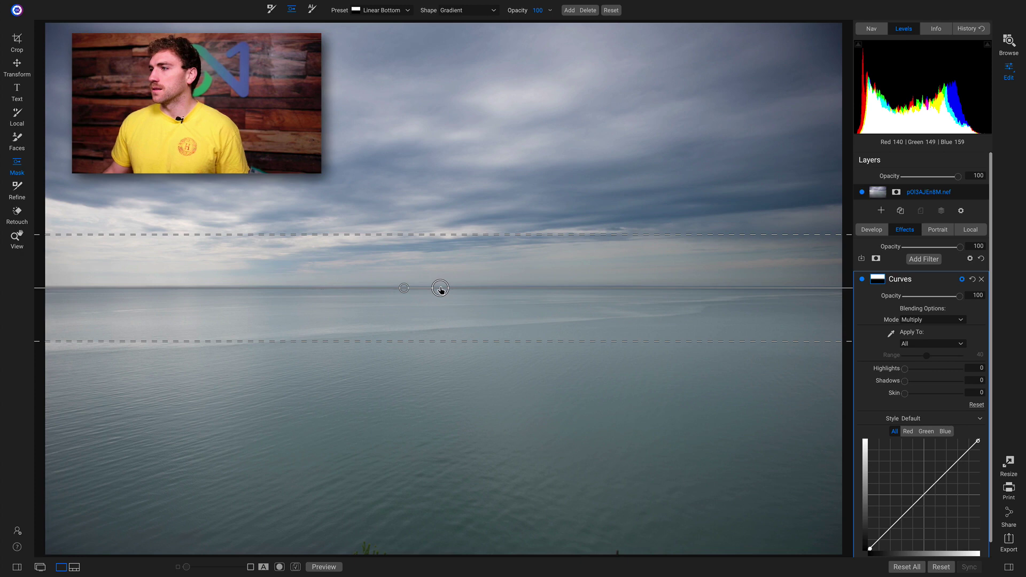
drag(440, 289, 440, 293)
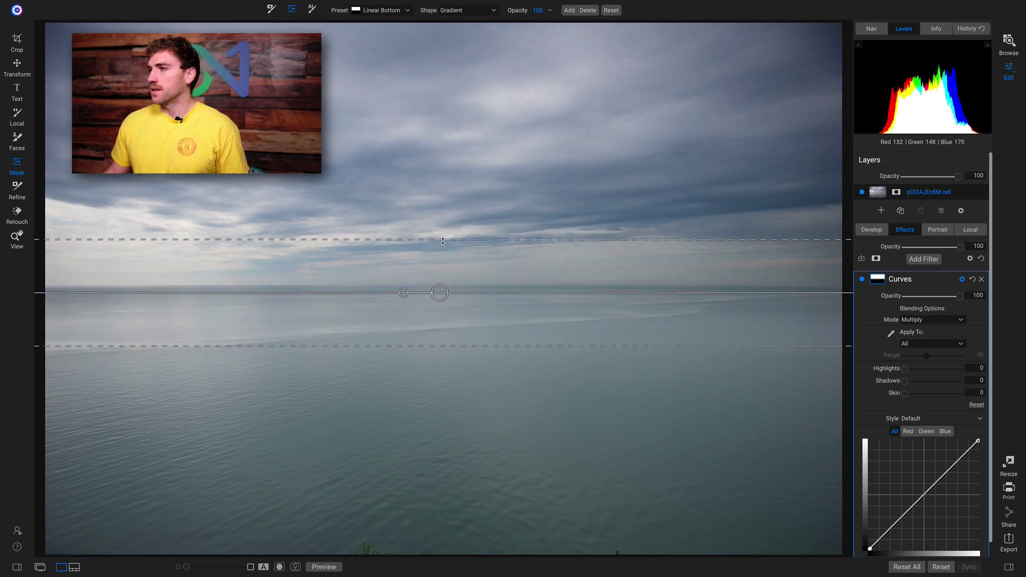
drag(443, 241, 443, 207)
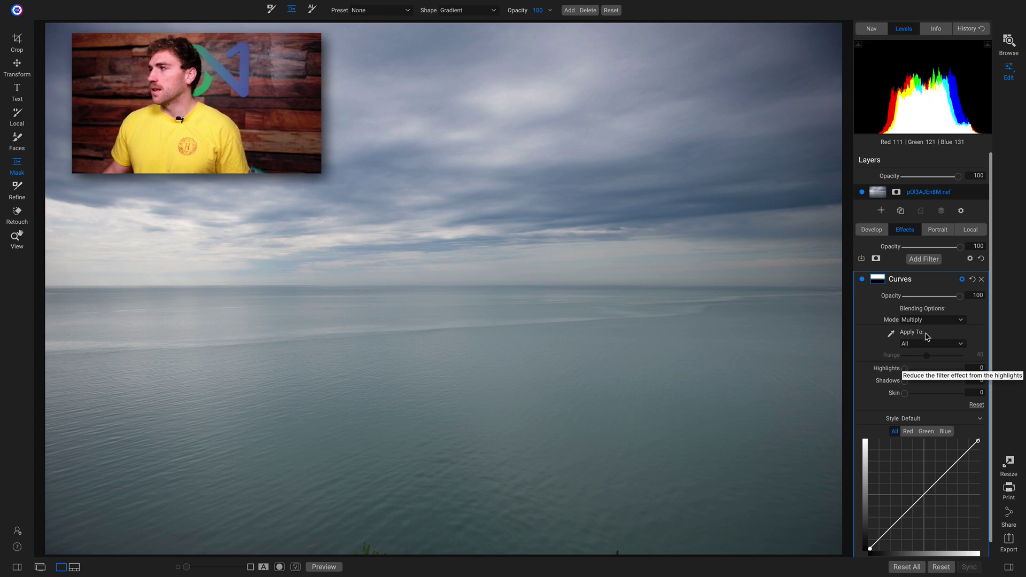
Add a second Curves filter and set its blend mode to Overlay
click(923, 260)
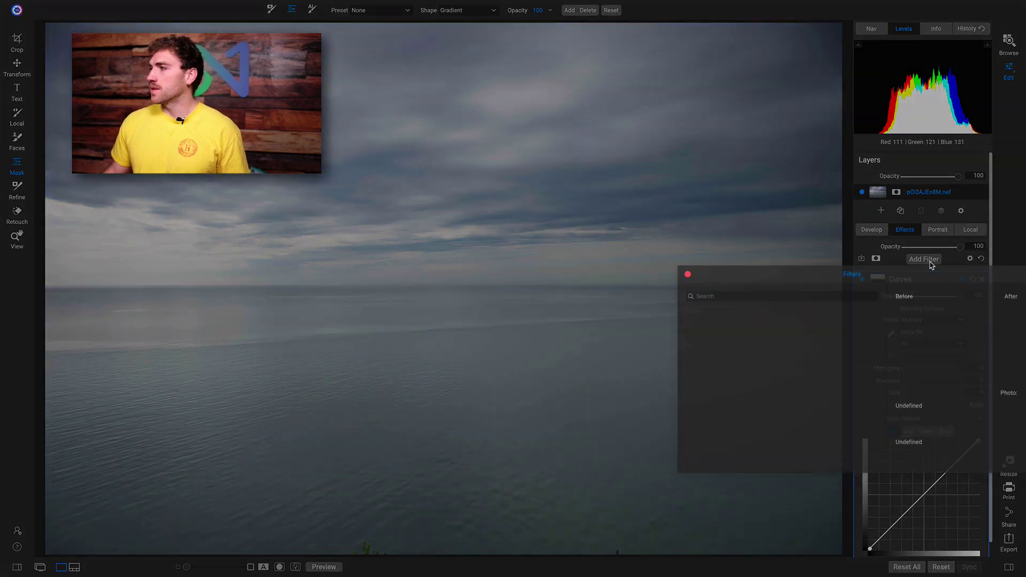
click(766, 310)
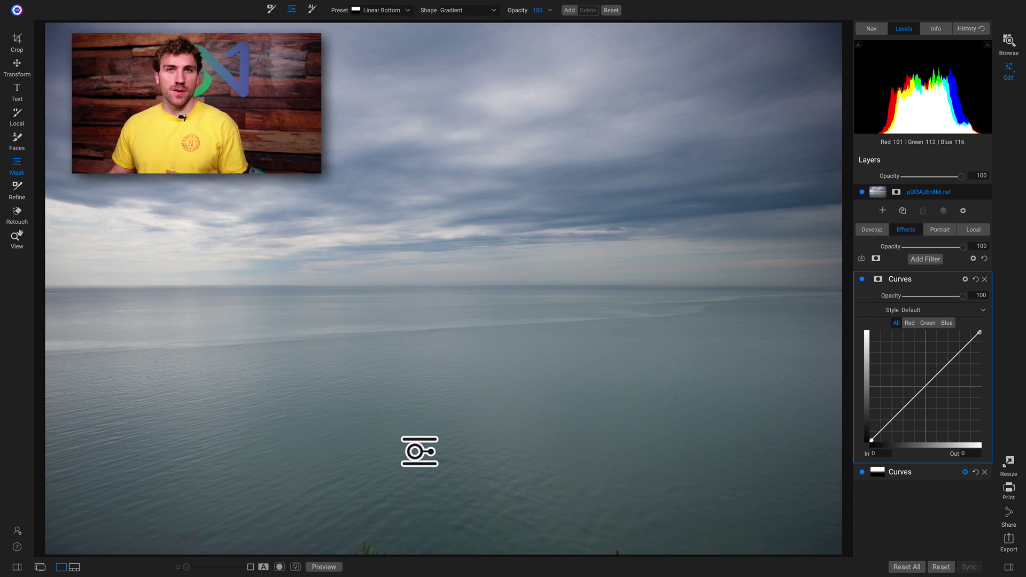
click(966, 281)
click(922, 321)
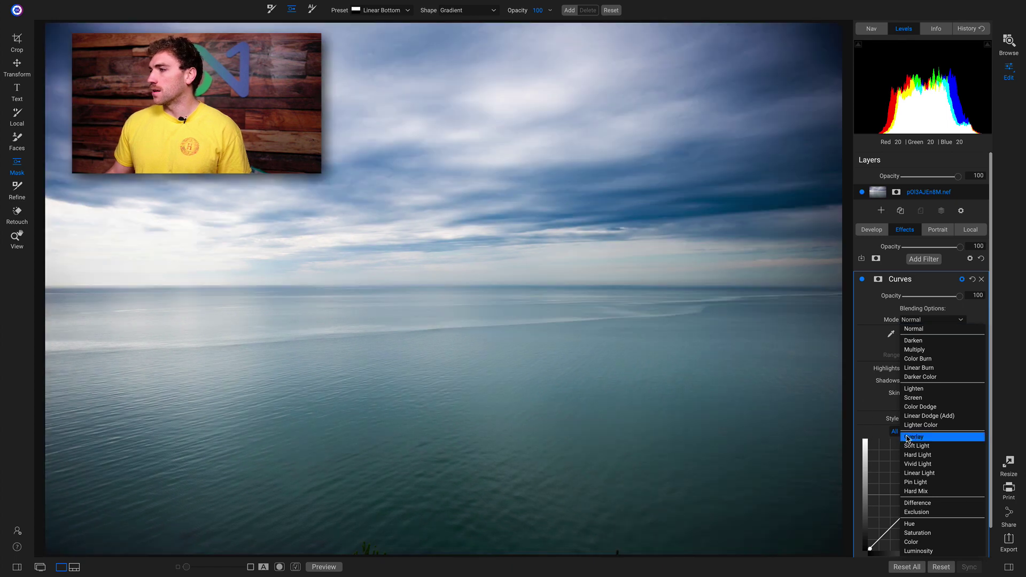
click(906, 437)
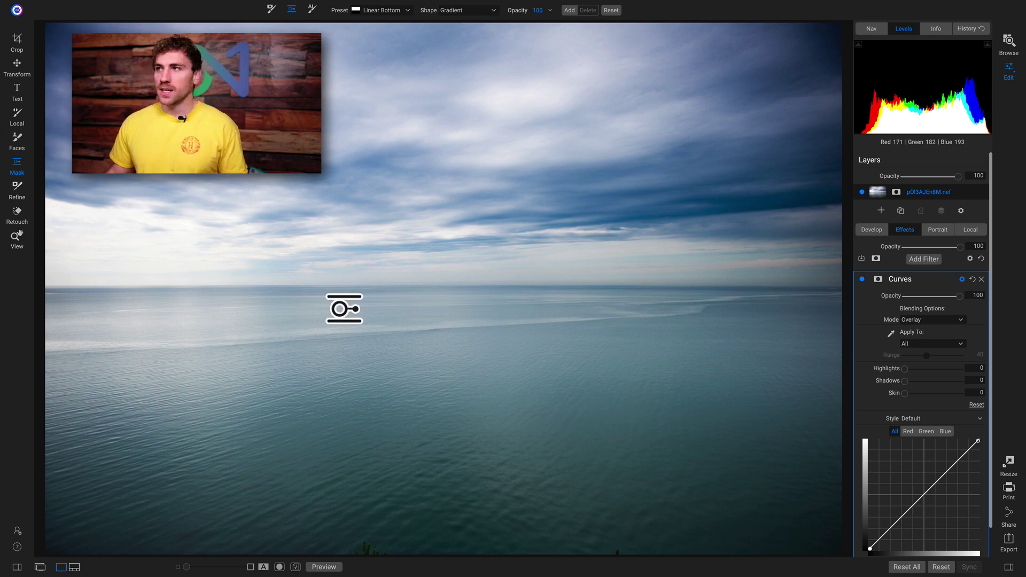
Mask the Overlay curves with a Linear Top gradient on the horizon, then compare with the original
click(387, 11)
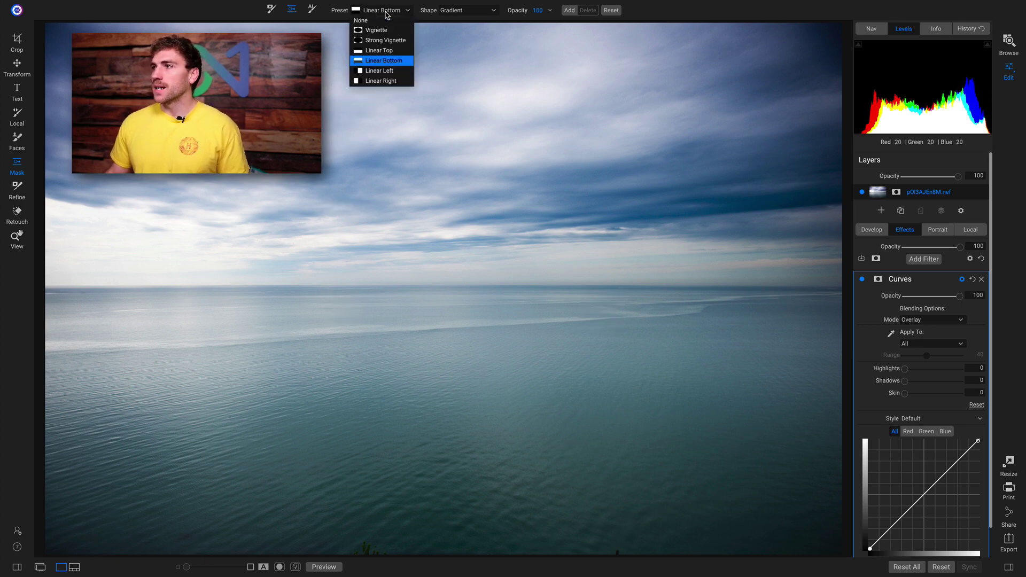
click(387, 54)
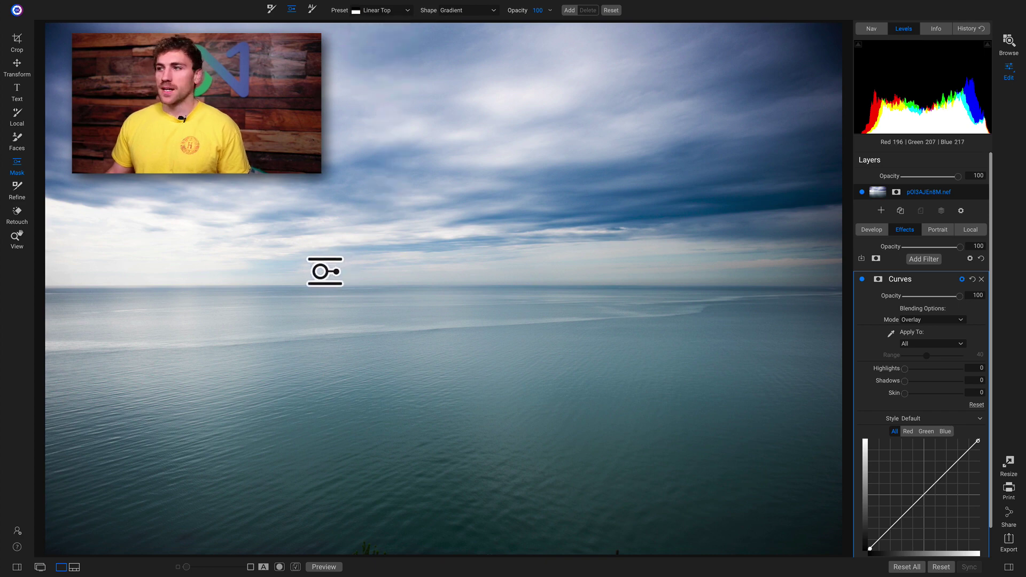
click(307, 291)
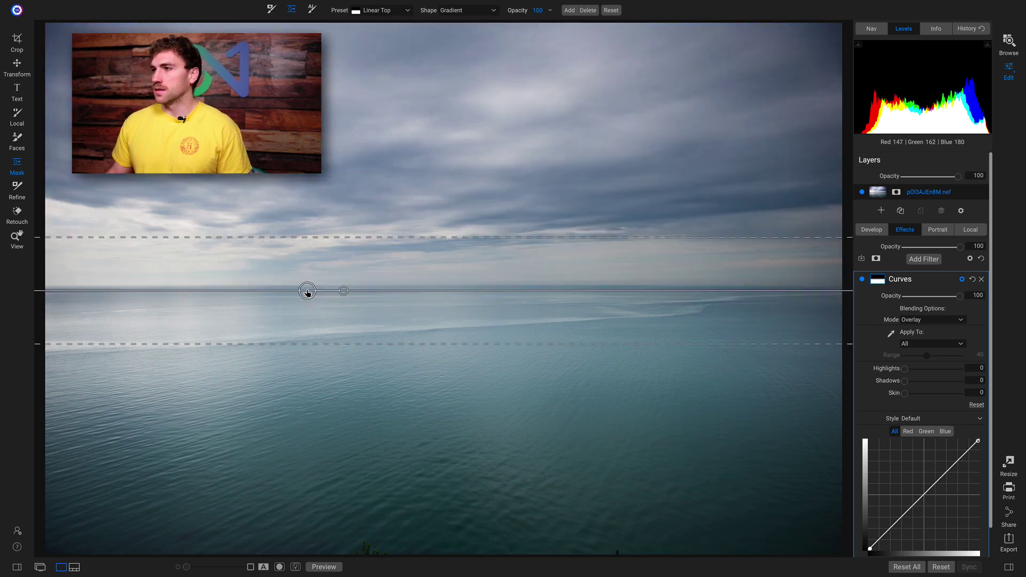
drag(307, 291, 307, 289)
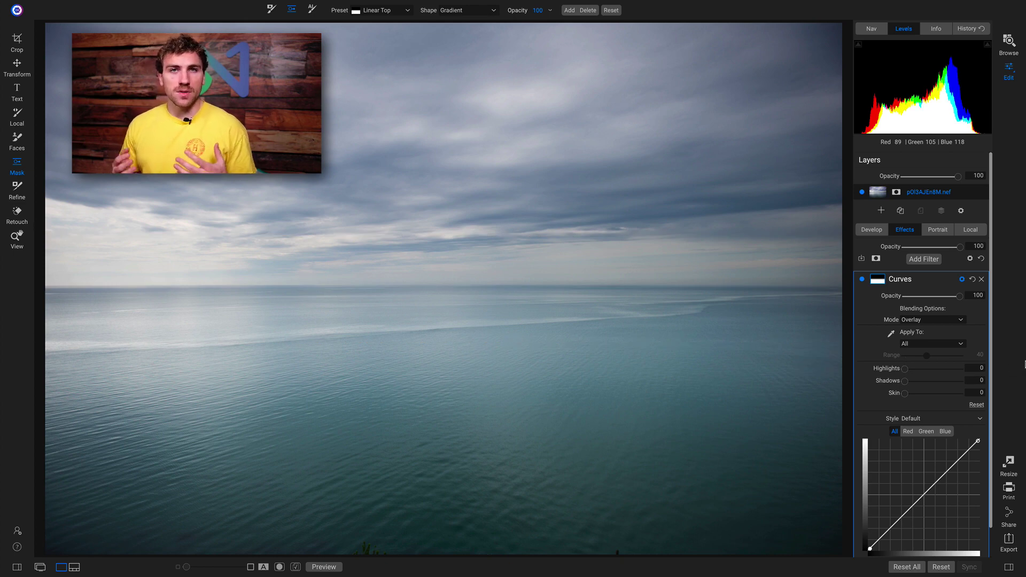
key(ctrl+p)
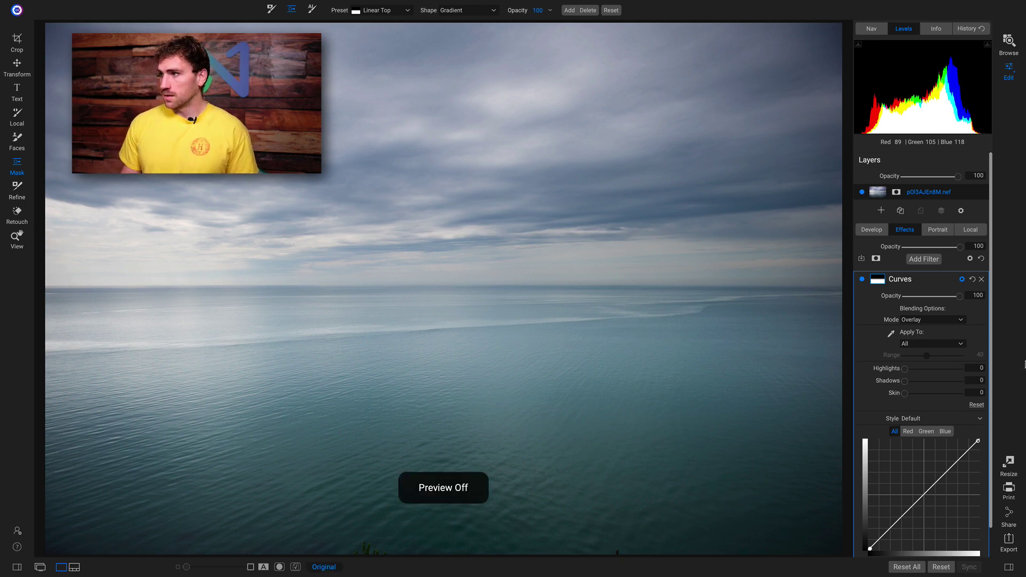
key(ctrl+p)
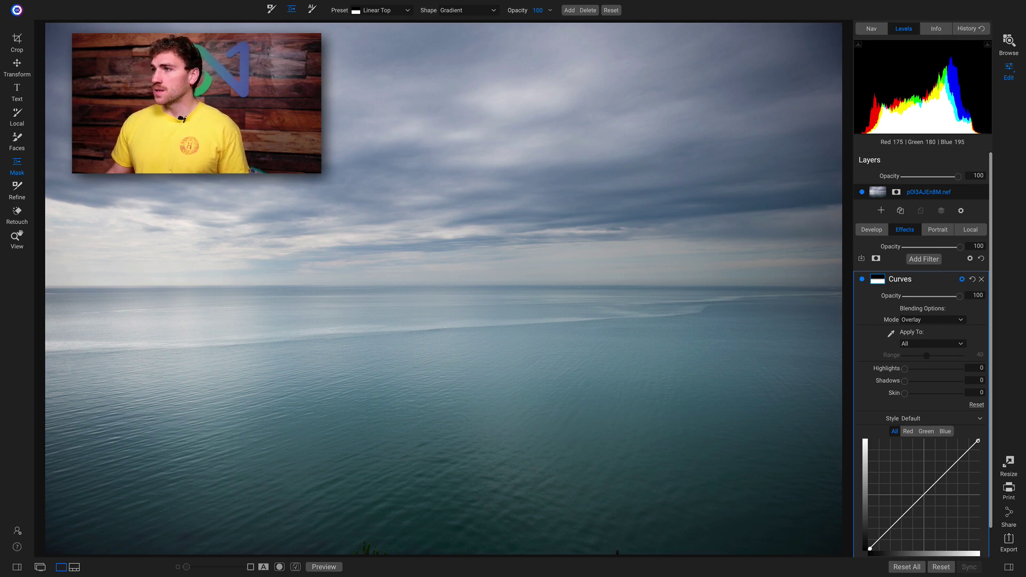
Toggle the Overlay and Multiply Curves filters off and on to compare, leaving both active
click(307, 289)
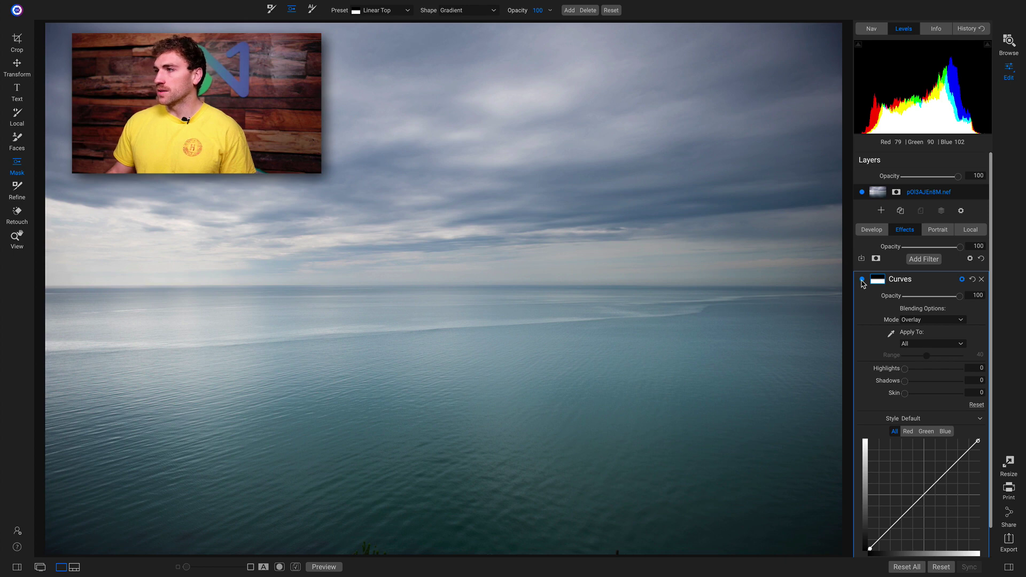
click(862, 280)
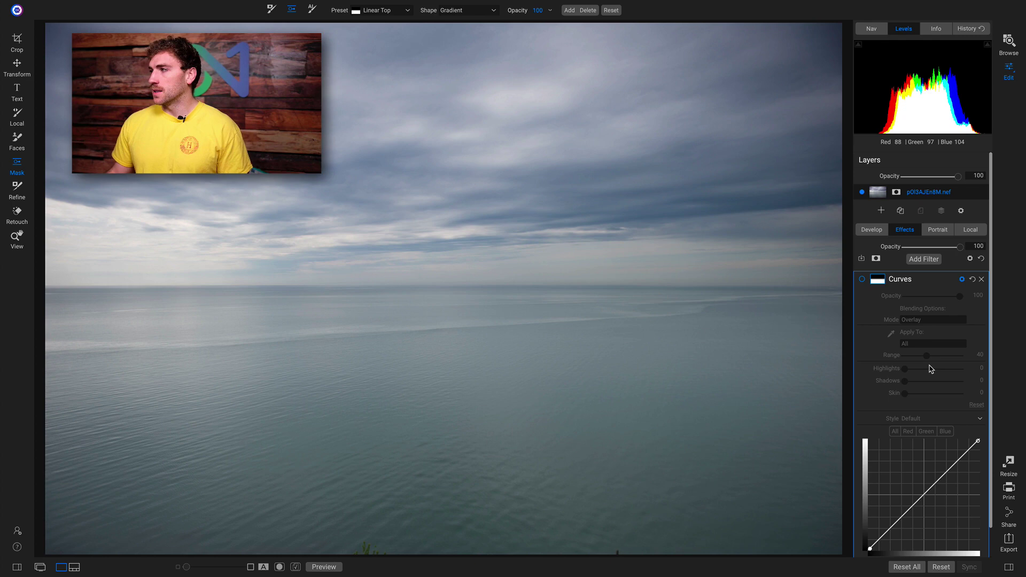
scroll(930, 368, down, 1)
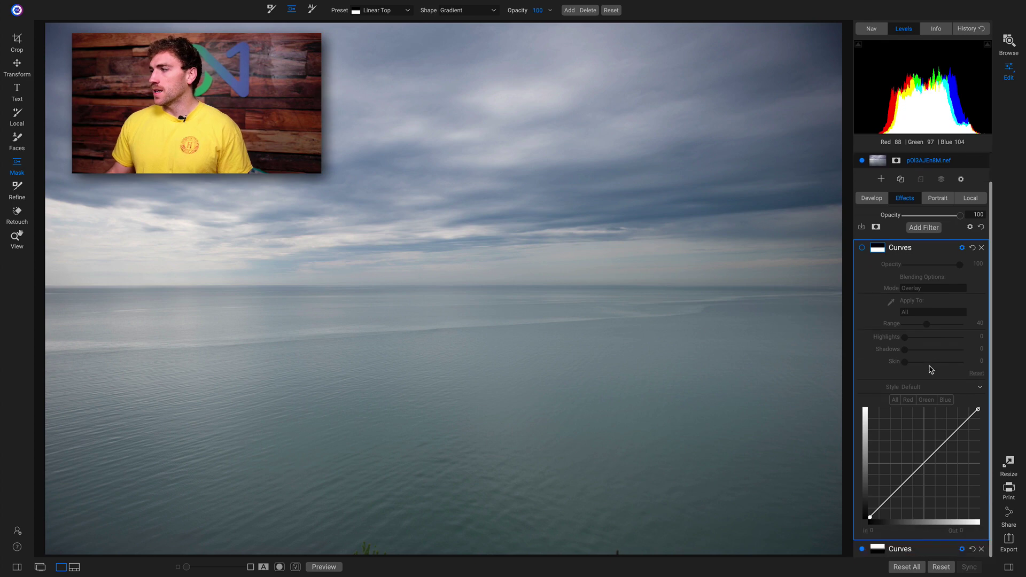
click(937, 549)
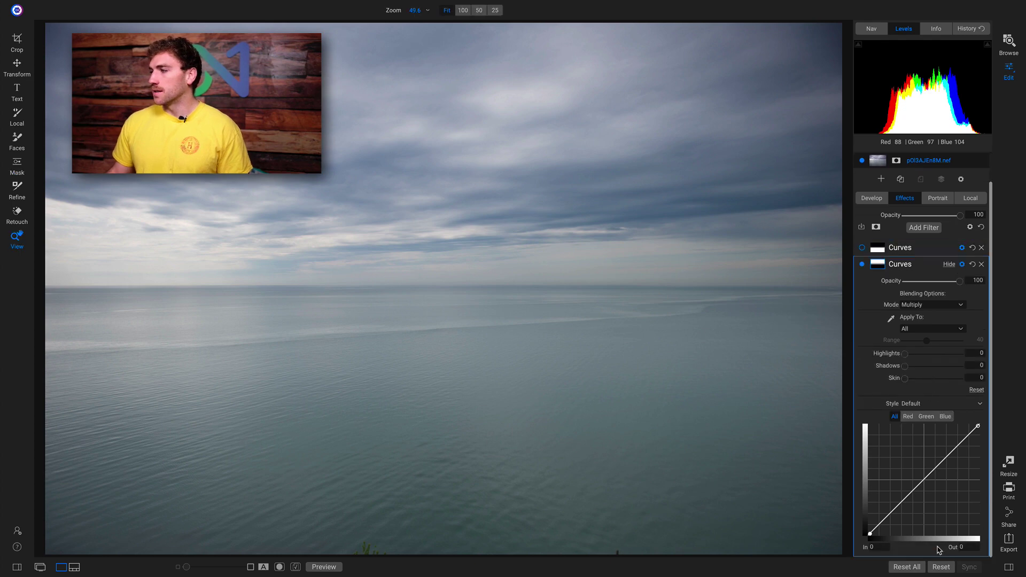
click(862, 264)
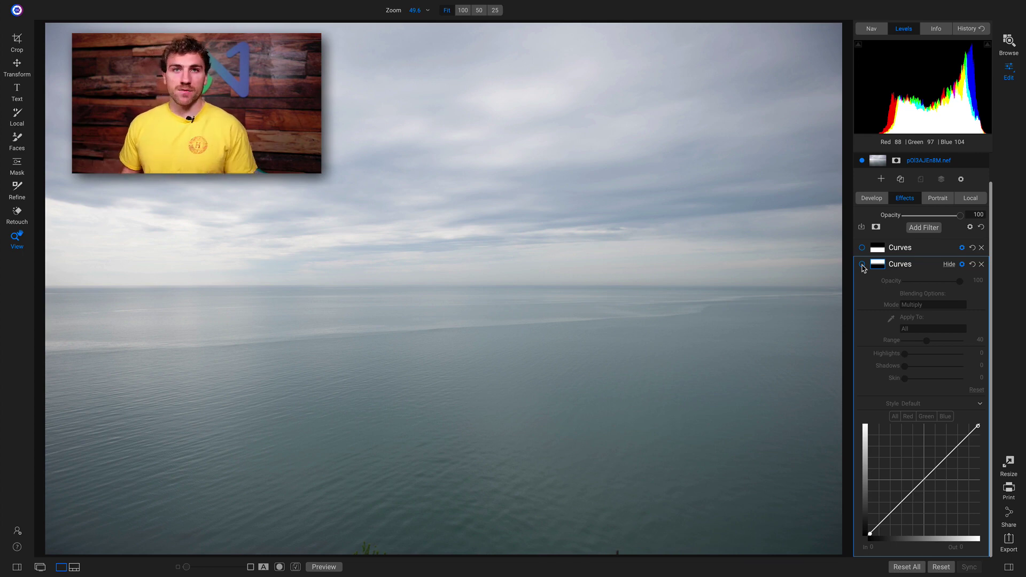
click(862, 265)
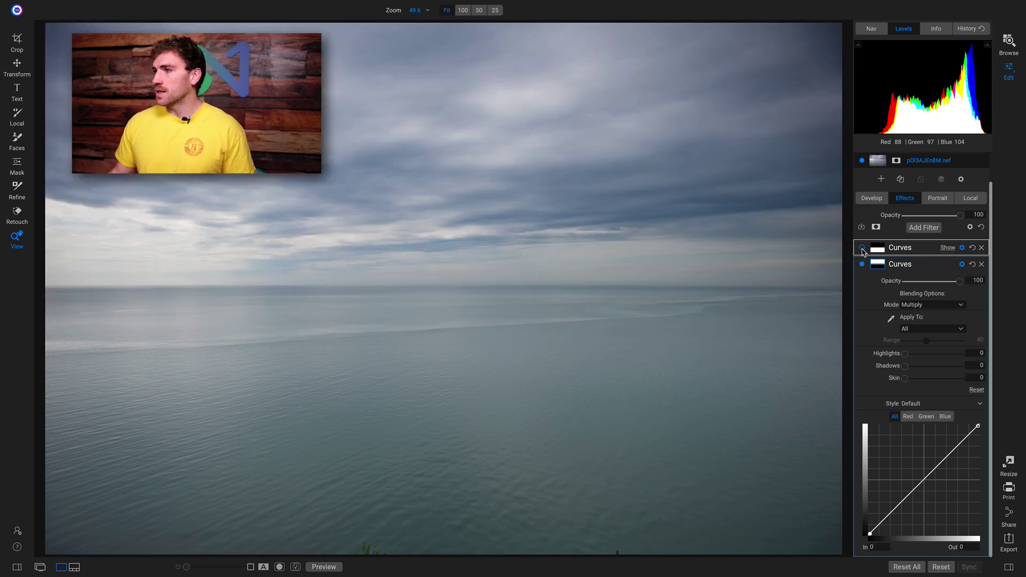
click(862, 248)
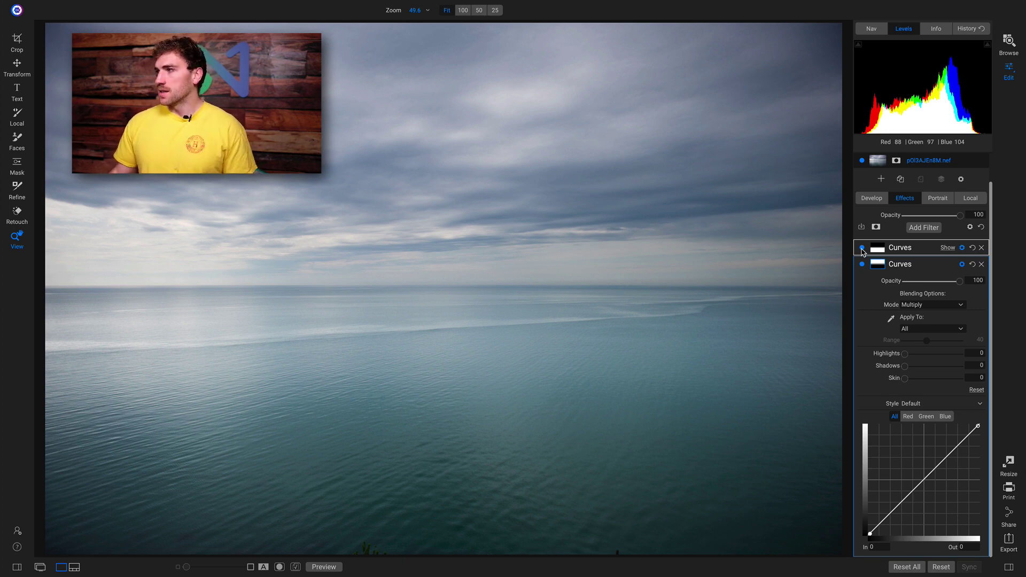
Open aRMKK5r4.dng, the foggy forest photo, from the filmstrip, then hide the filmstrip
key(ctrl+shift+f)
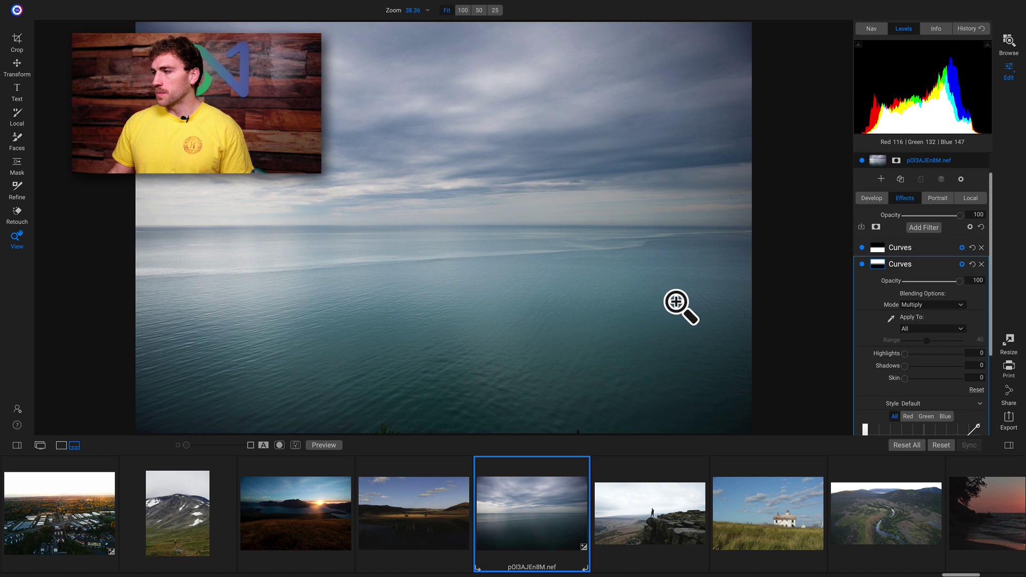
scroll(638, 494, down, 10)
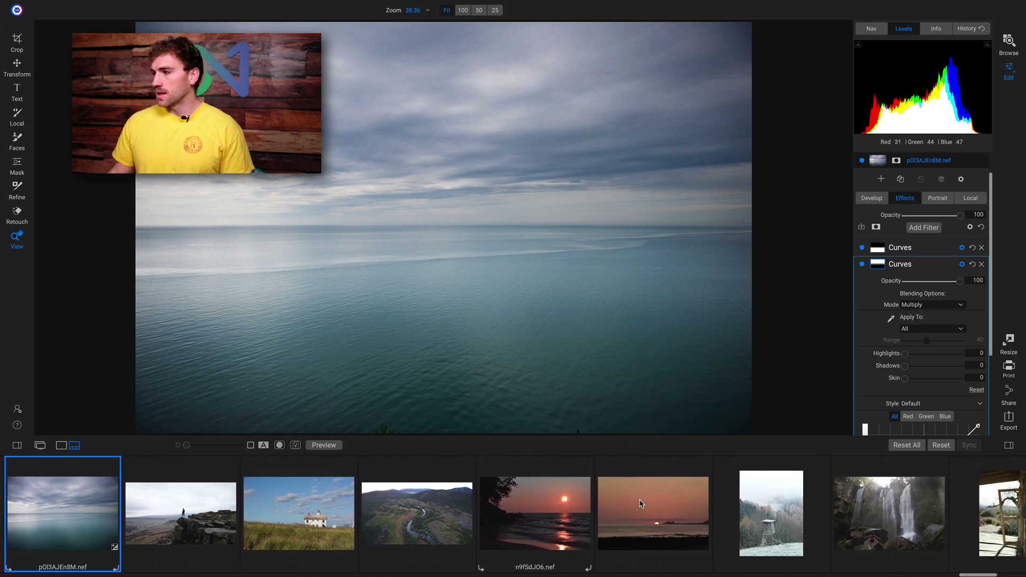
click(759, 525)
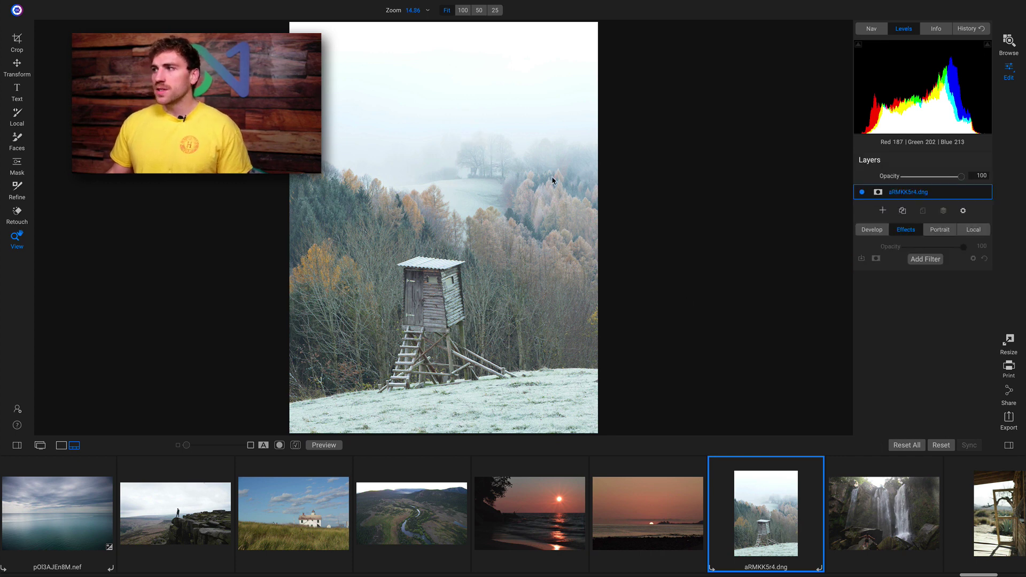
key(ctrl+shift+f)
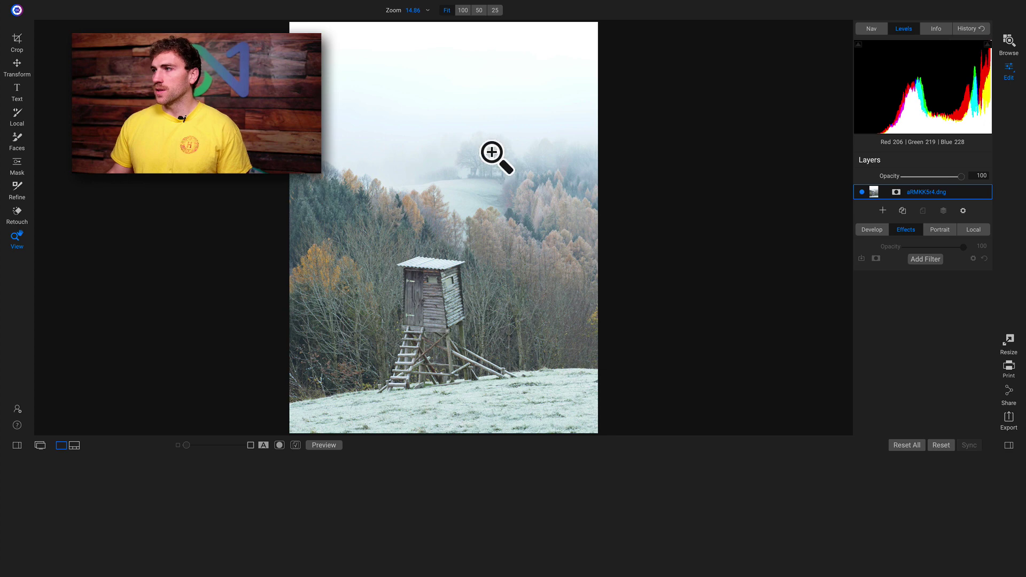
Add a Curves filter to the forest photo and set its blend mode to Multiply
click(926, 259)
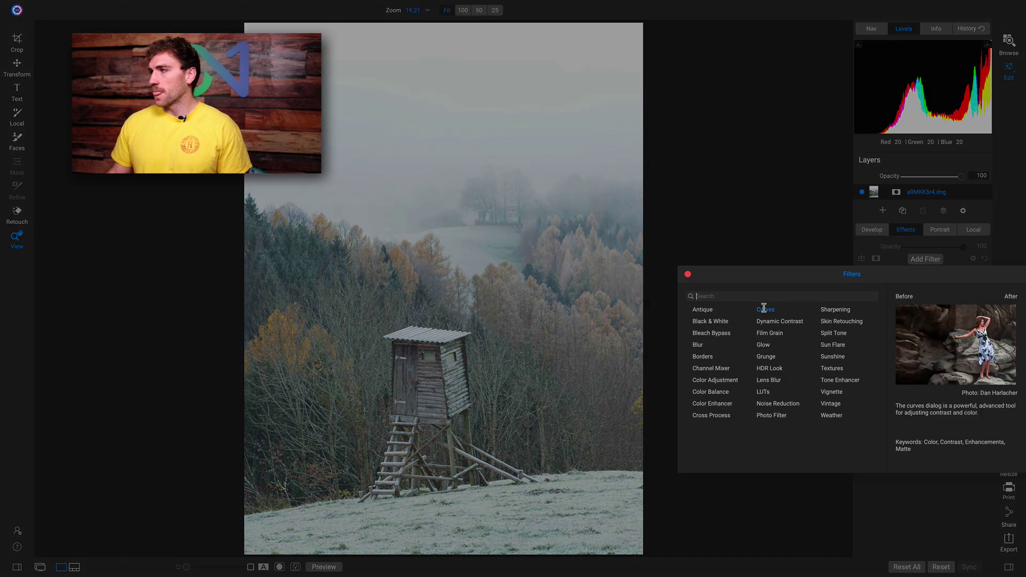
click(764, 309)
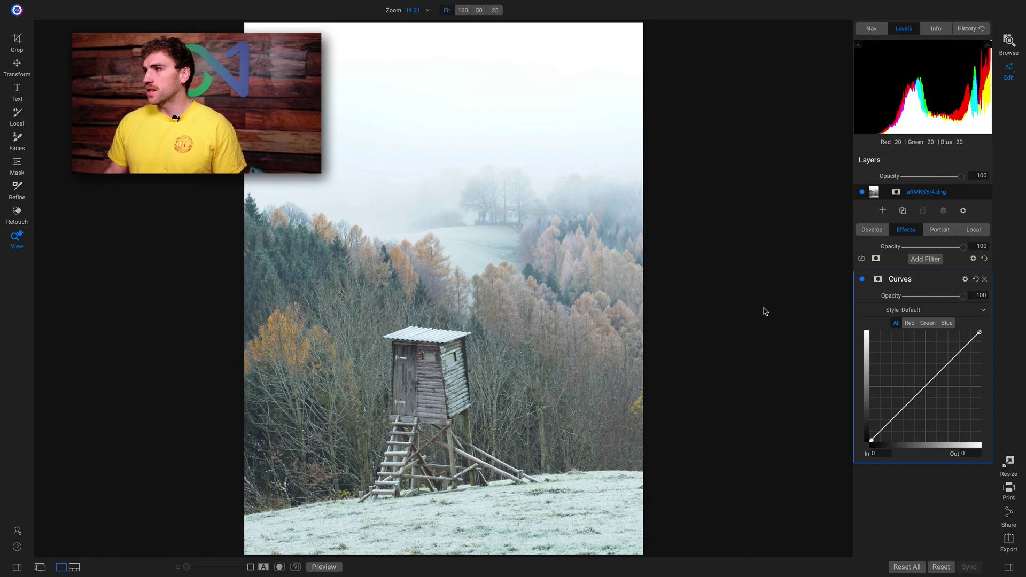
click(965, 279)
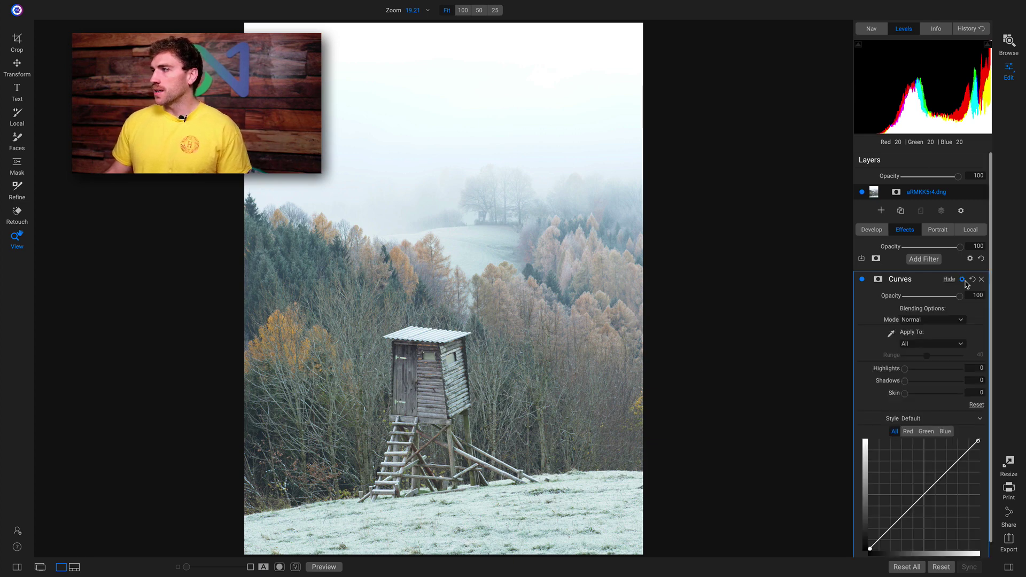
click(928, 320)
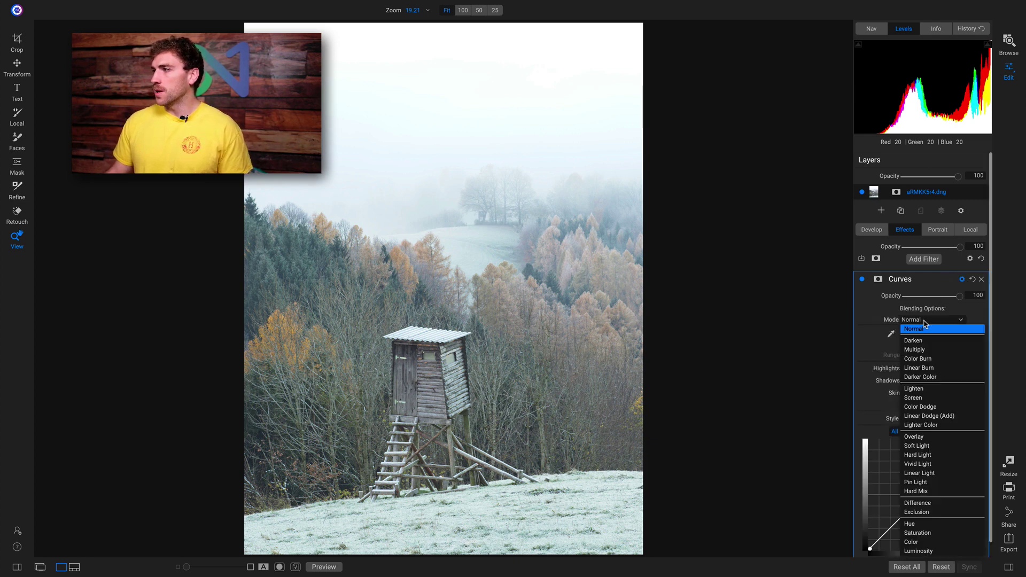
click(910, 350)
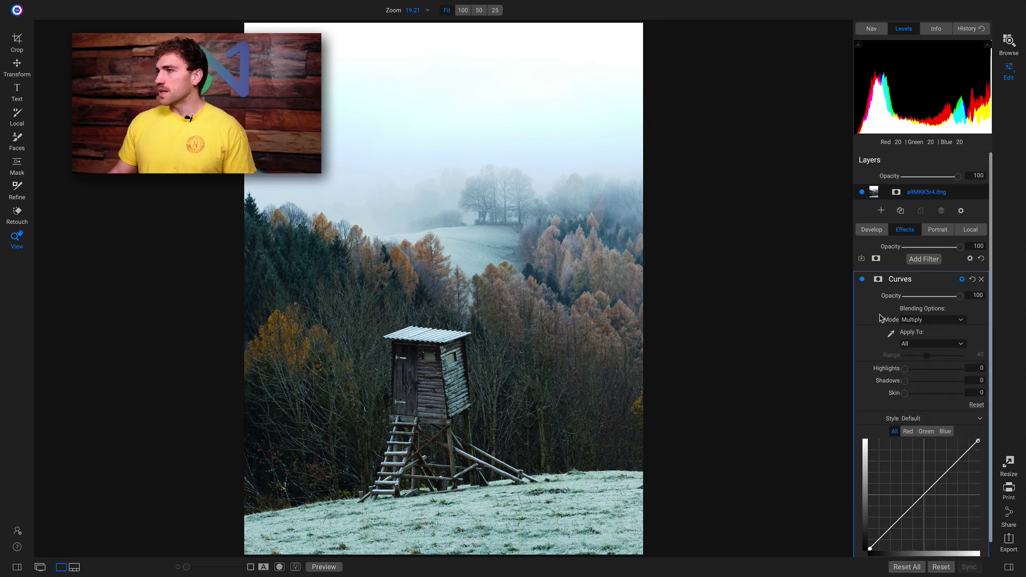
click(861, 280)
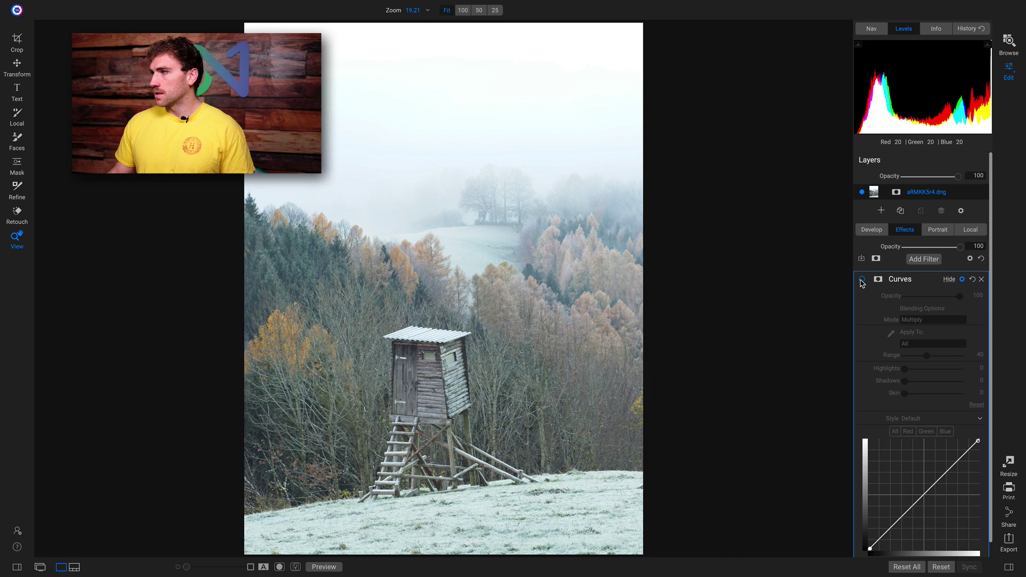
click(861, 280)
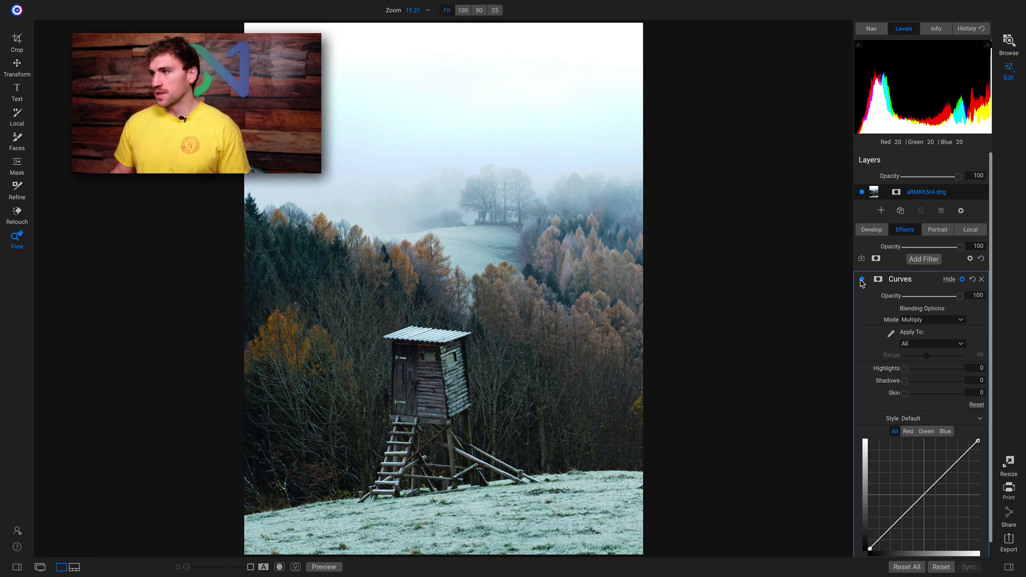
click(862, 279)
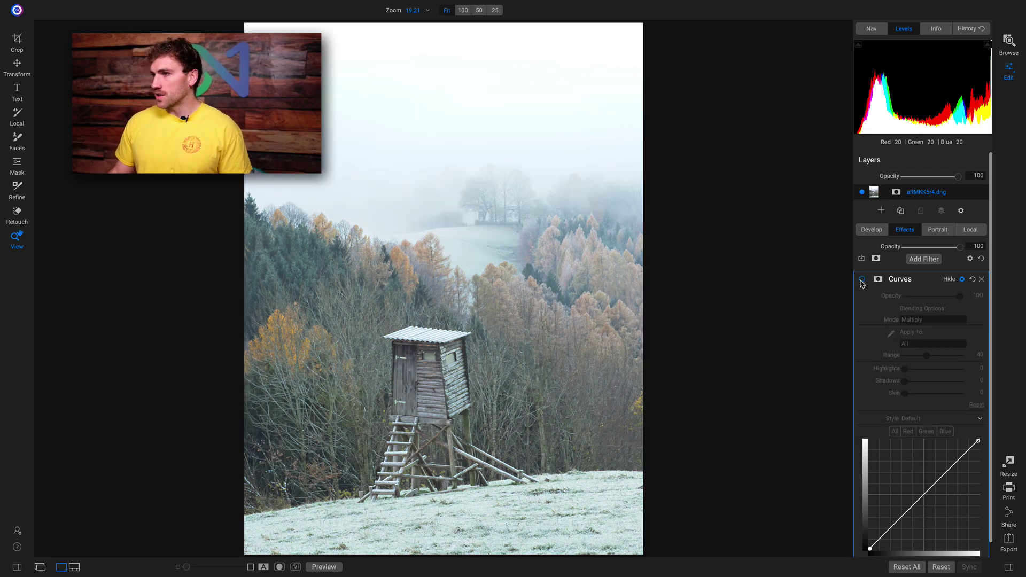
click(861, 279)
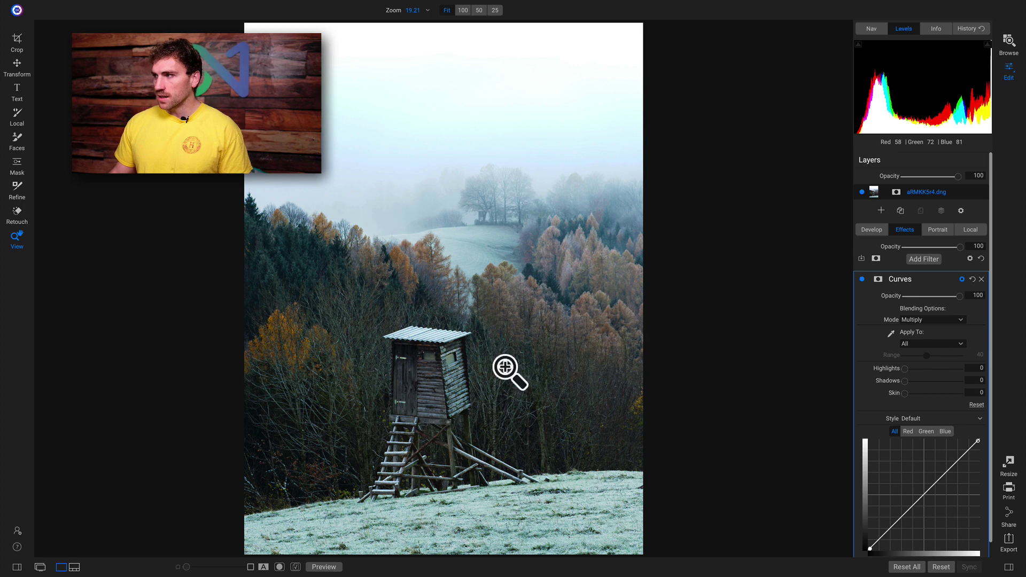